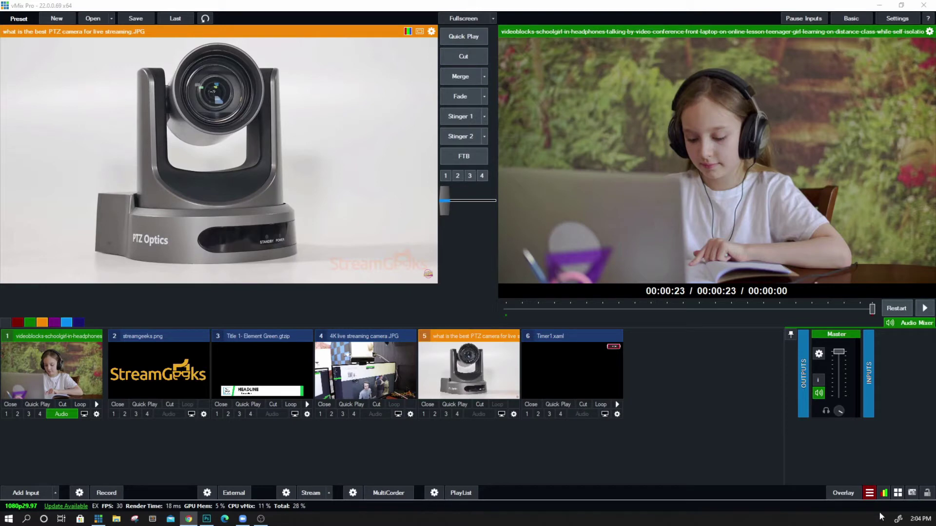
Open the custom Shortcuts settings for editing
click(896, 494)
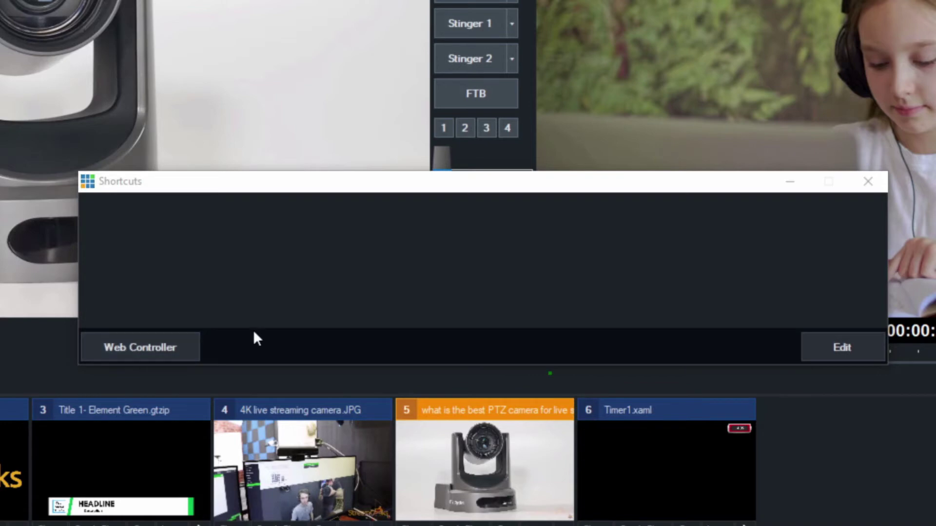
click(858, 351)
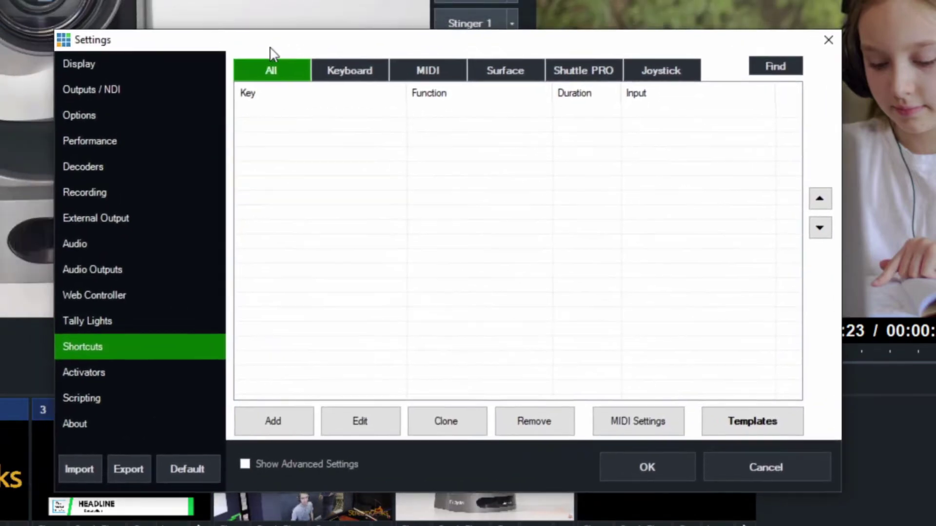
drag(291, 55, 295, 56)
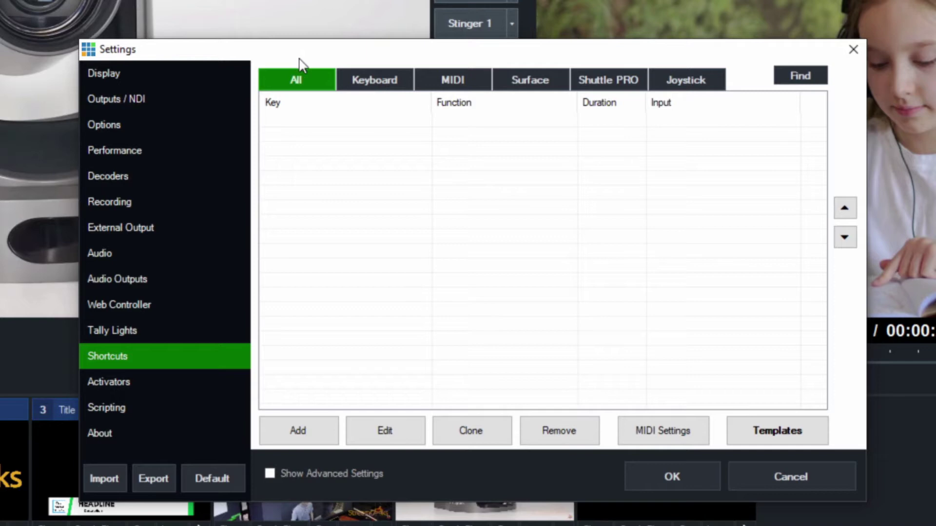
Review the empty All, Keyboard, MIDI, Surface, Shuttle PRO and Joystick lists, then view Templates
click(384, 79)
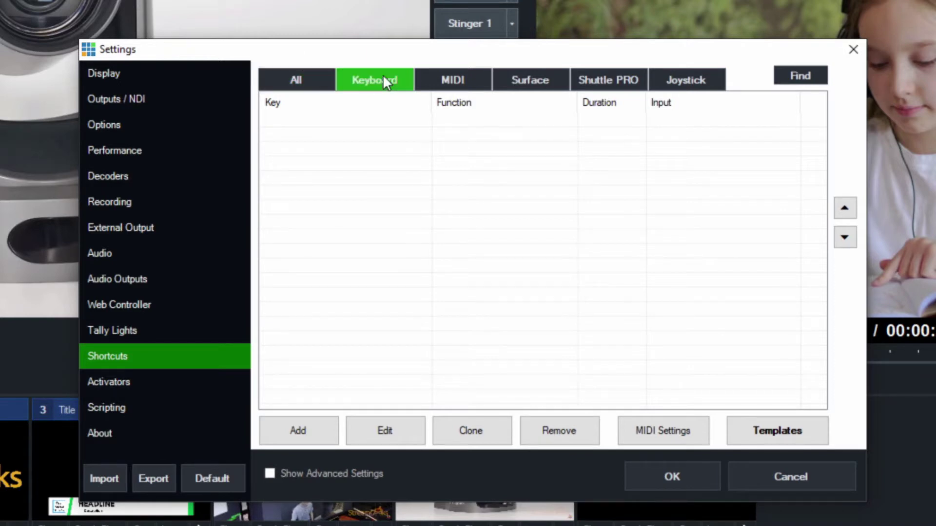
click(283, 86)
click(375, 81)
click(445, 87)
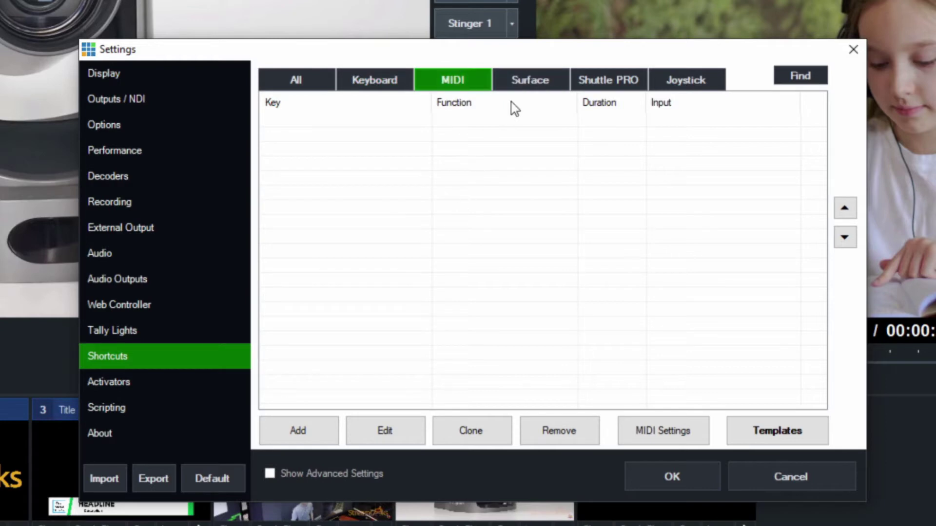
click(536, 87)
click(628, 81)
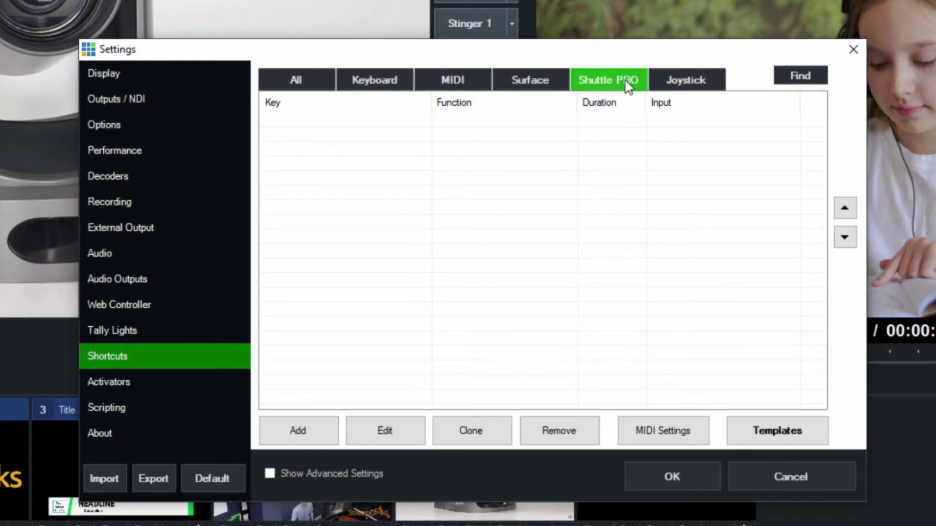
click(672, 87)
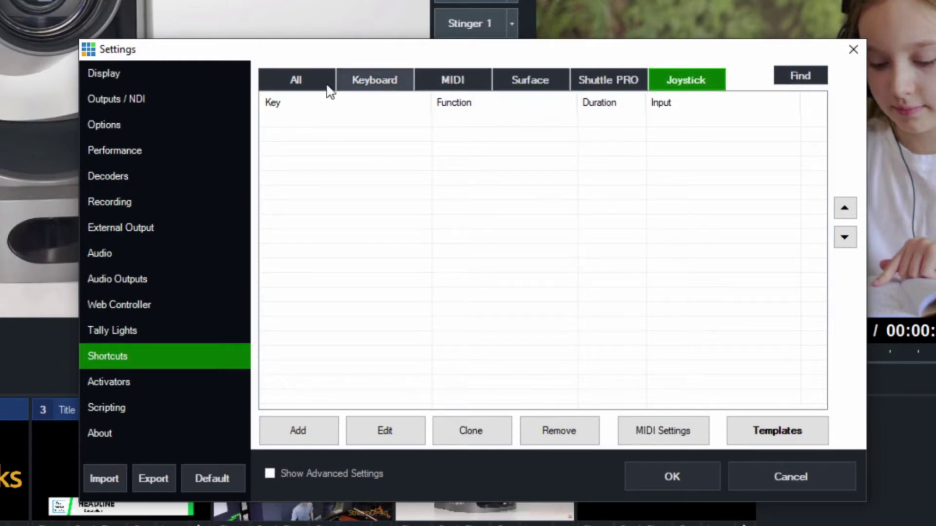
click(299, 83)
click(769, 436)
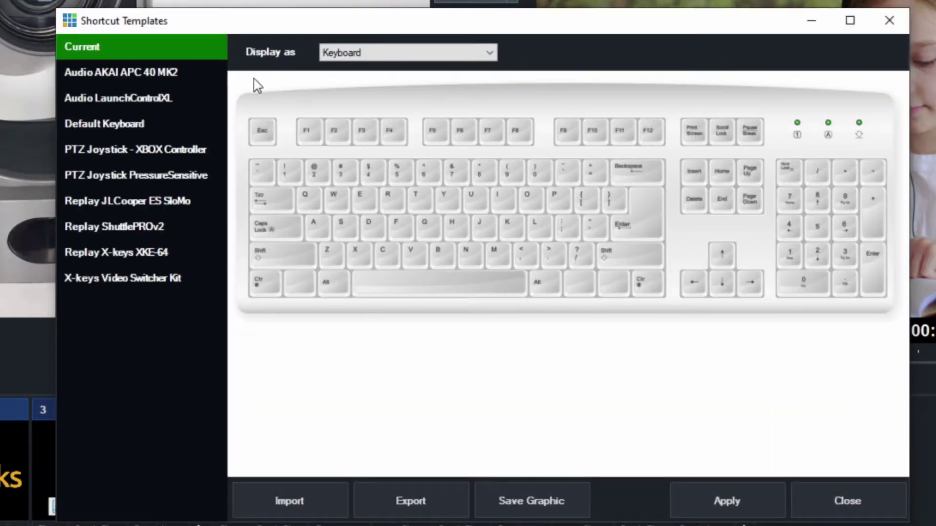
Preview both PTZ Joystick templates on the Xbox Controller layout, then return to Keyboard display
click(415, 54)
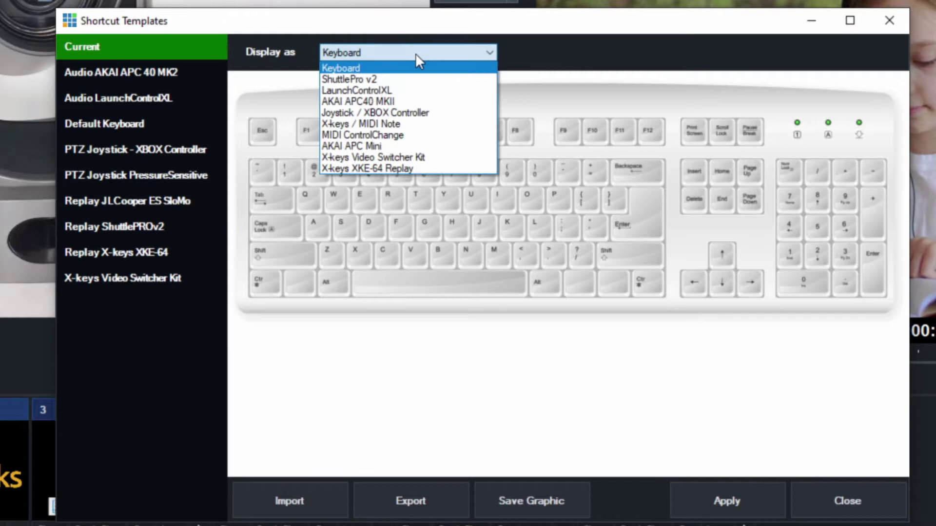
click(416, 54)
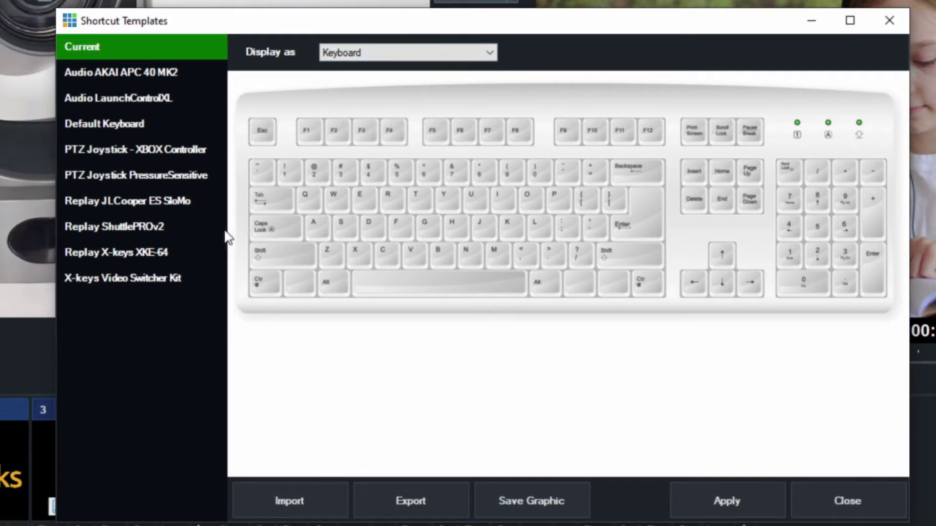
click(376, 55)
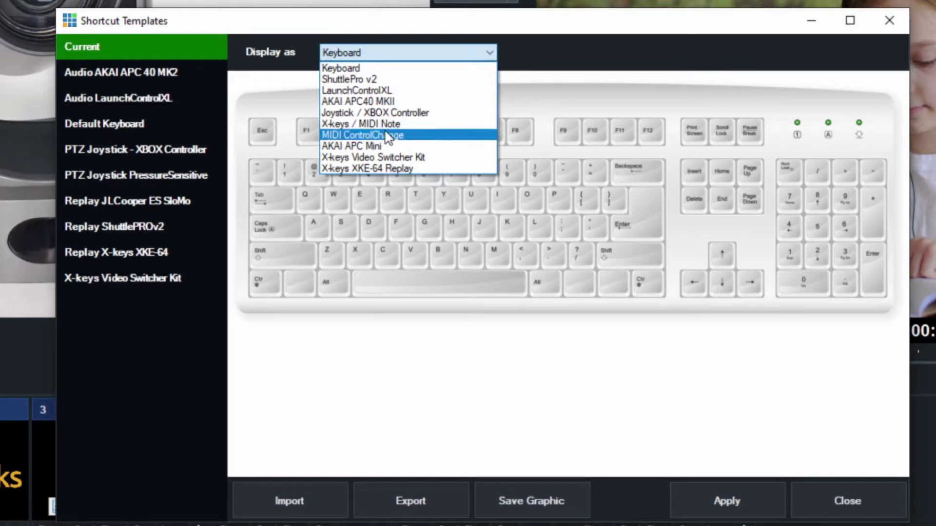
click(389, 111)
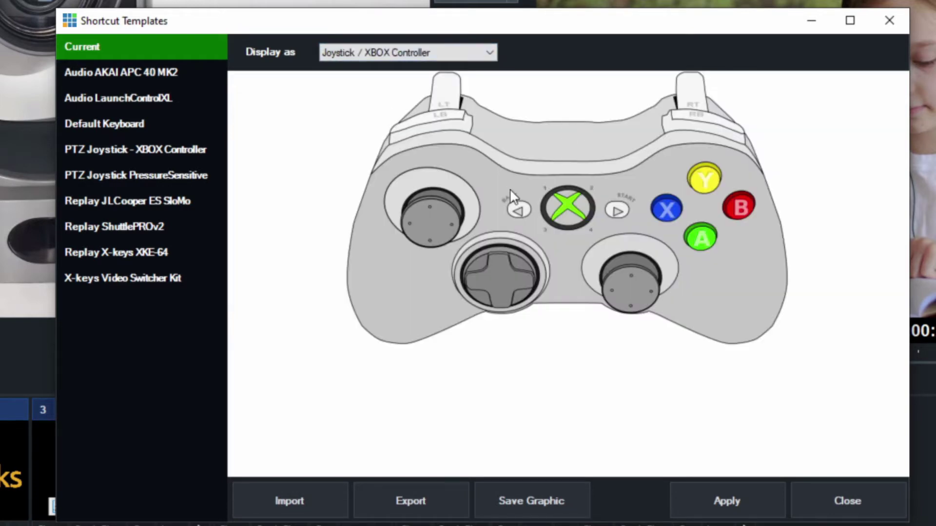
click(149, 177)
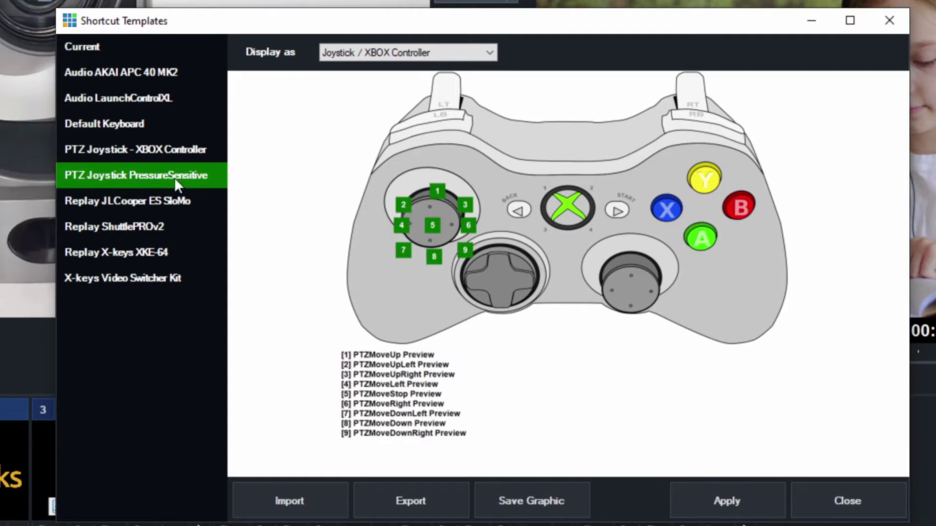
click(164, 152)
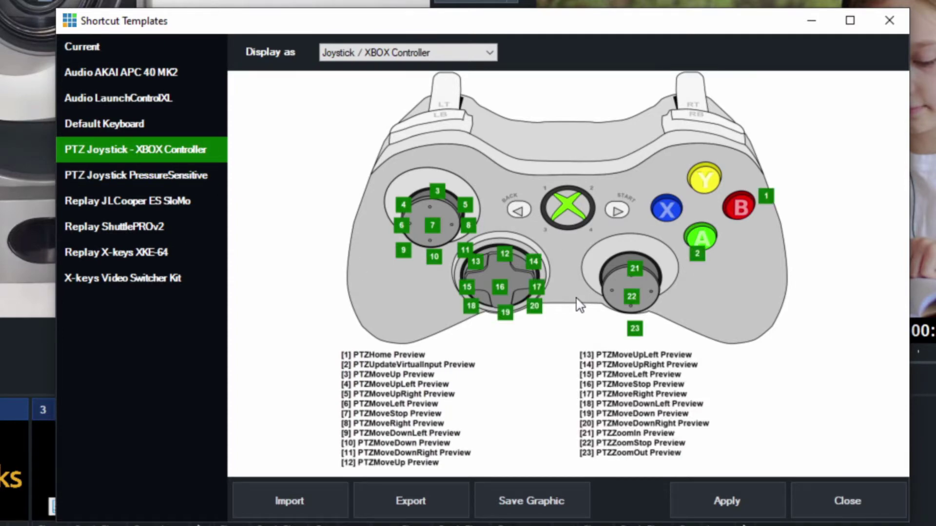
click(372, 52)
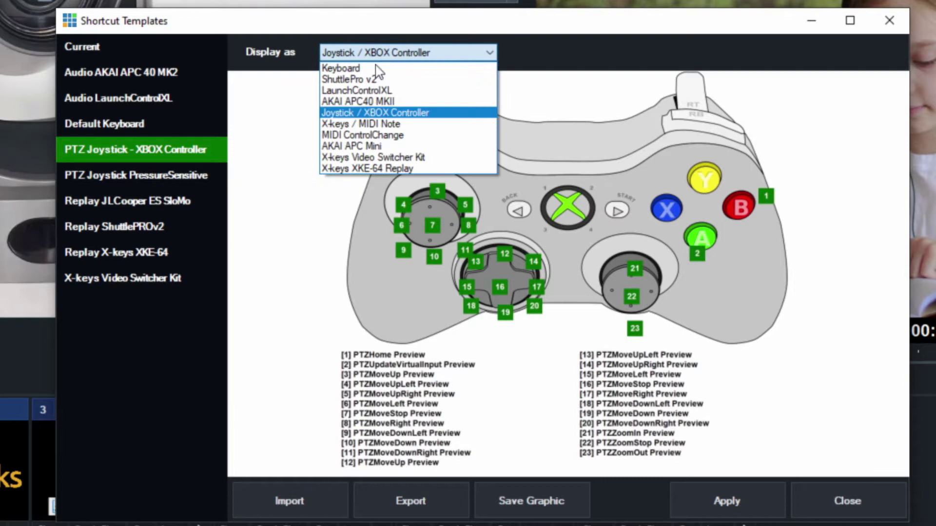
click(376, 68)
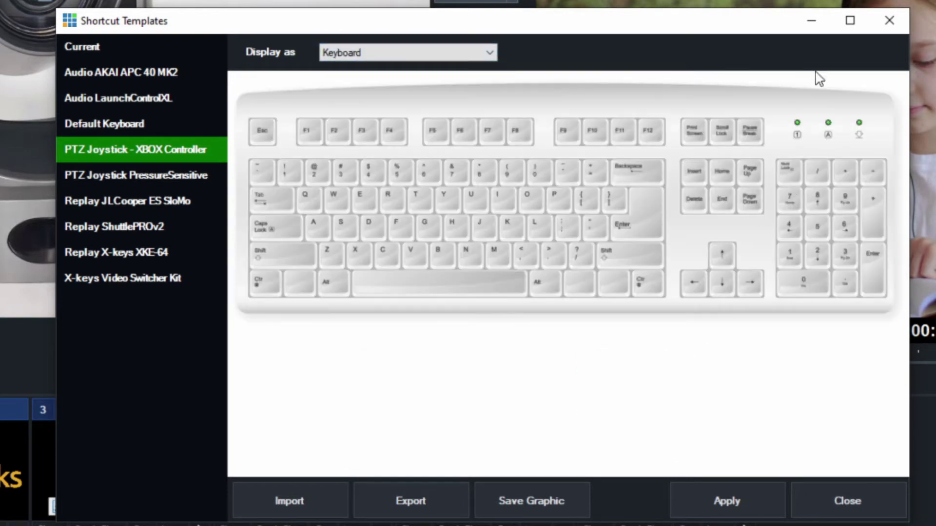
Close the templates viewer and start a new shortcut bound to the Space key
click(847, 500)
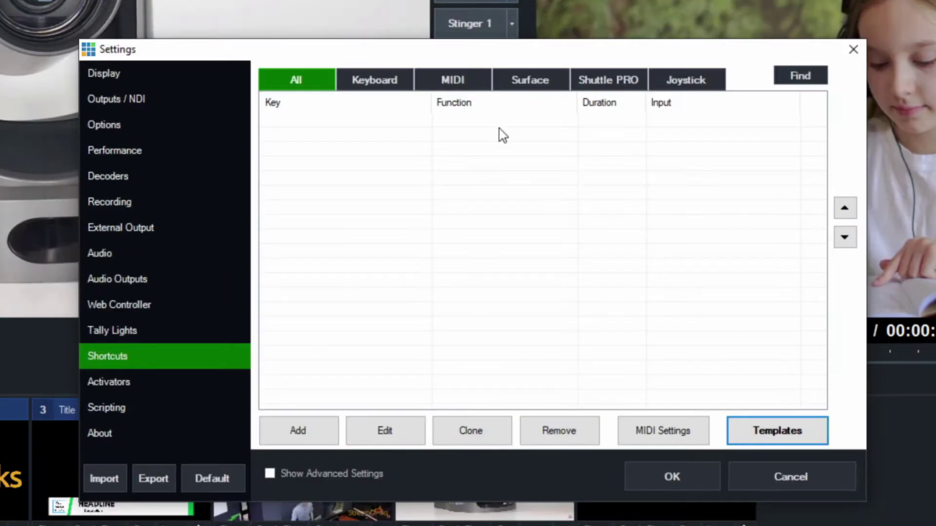
click(320, 428)
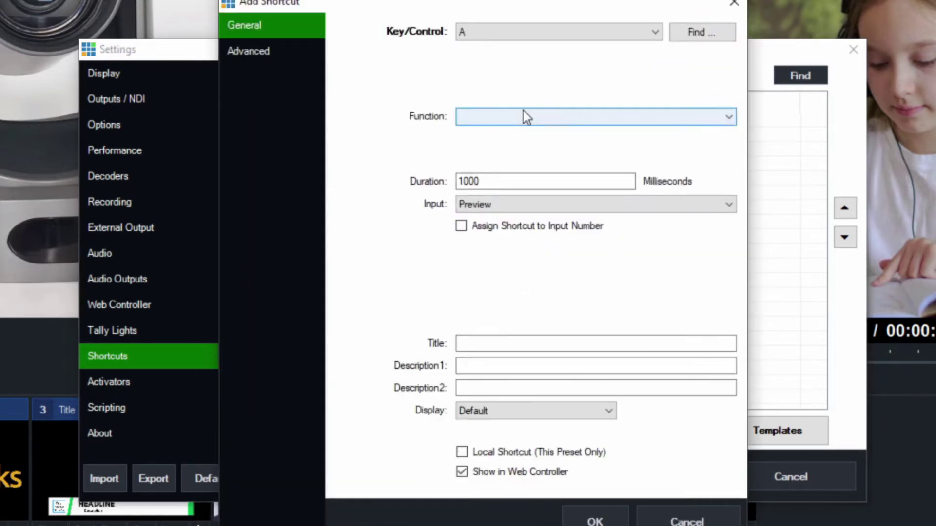
click(702, 32)
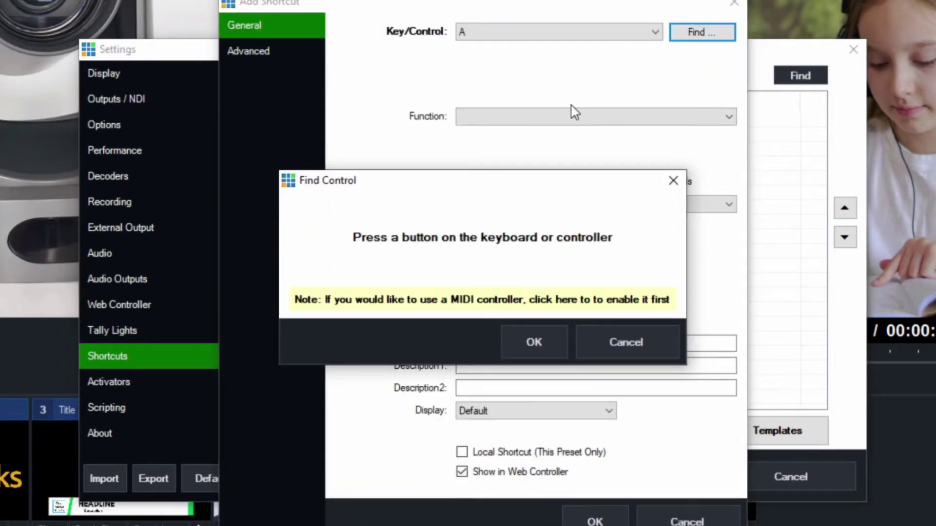
key(space)
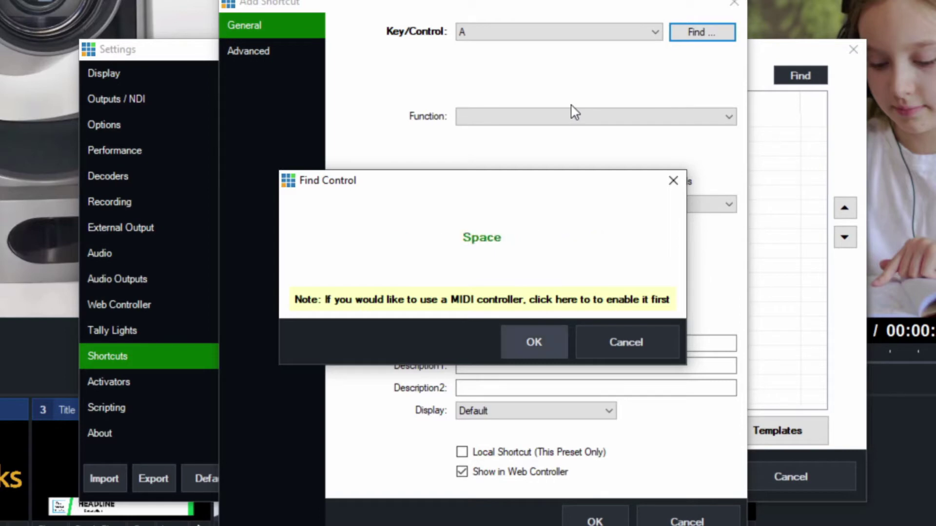
click(535, 337)
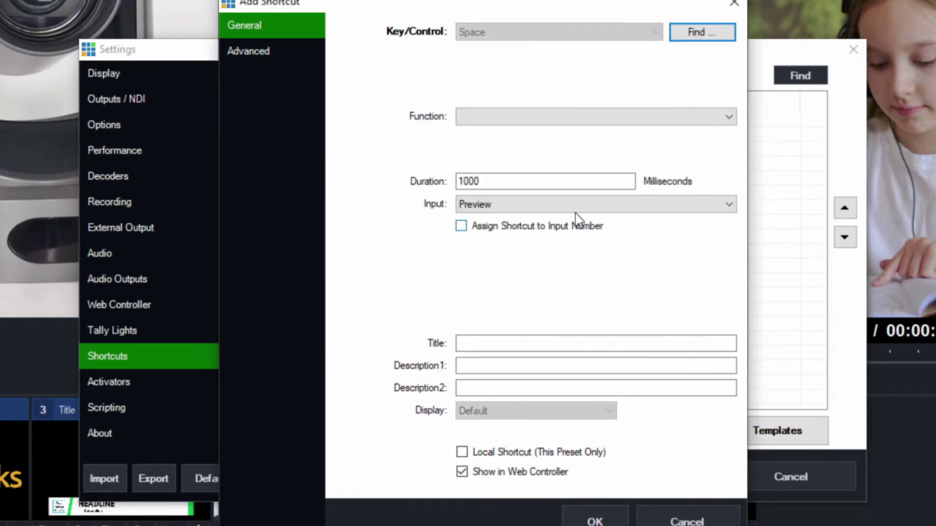
Assign the Cut function on Preview (1000 ms), title it SIMPLE CUT, and save
click(590, 124)
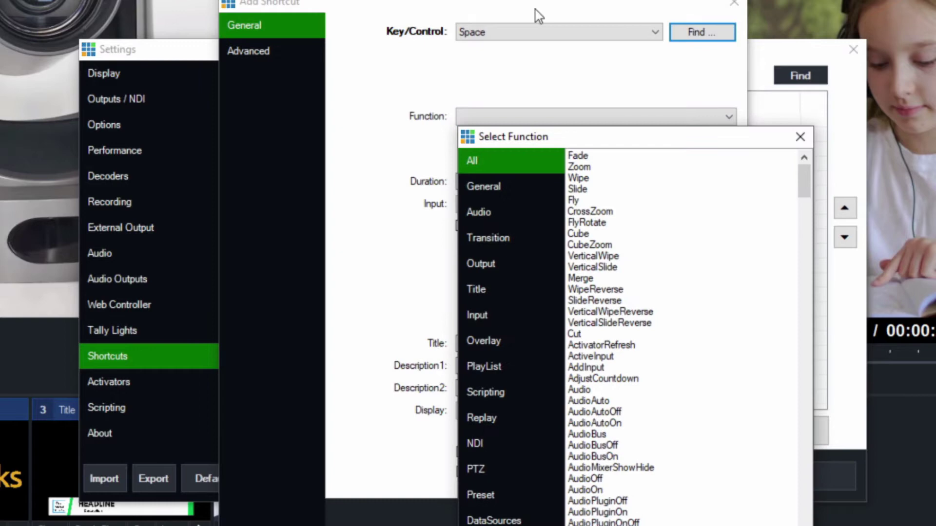
double_click(613, 335)
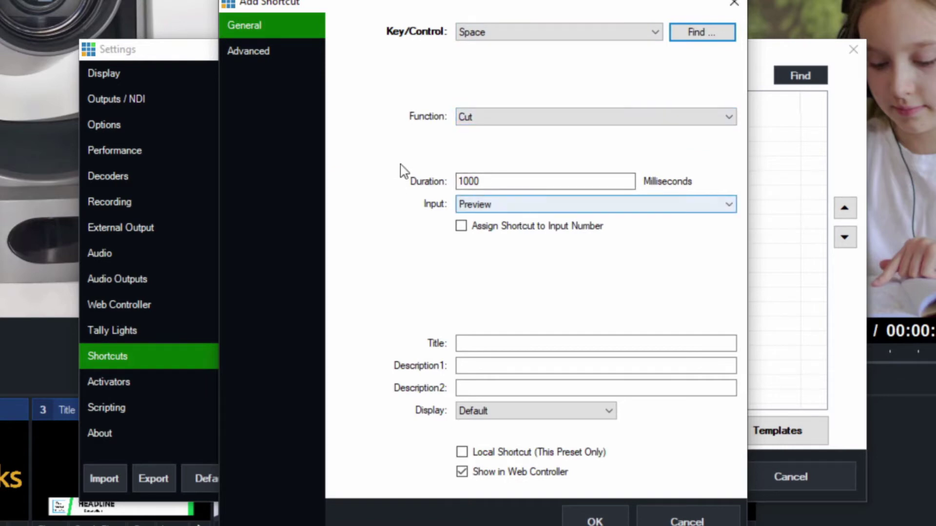
click(484, 349)
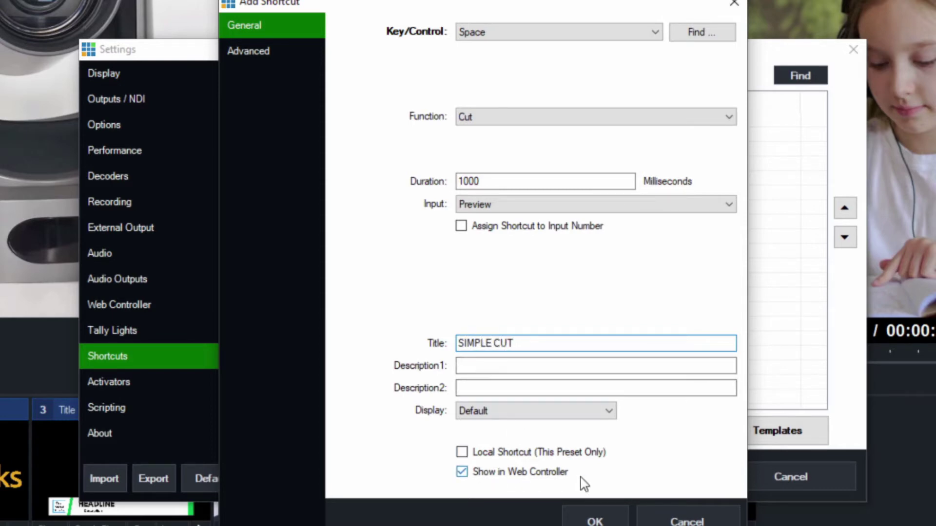
click(600, 520)
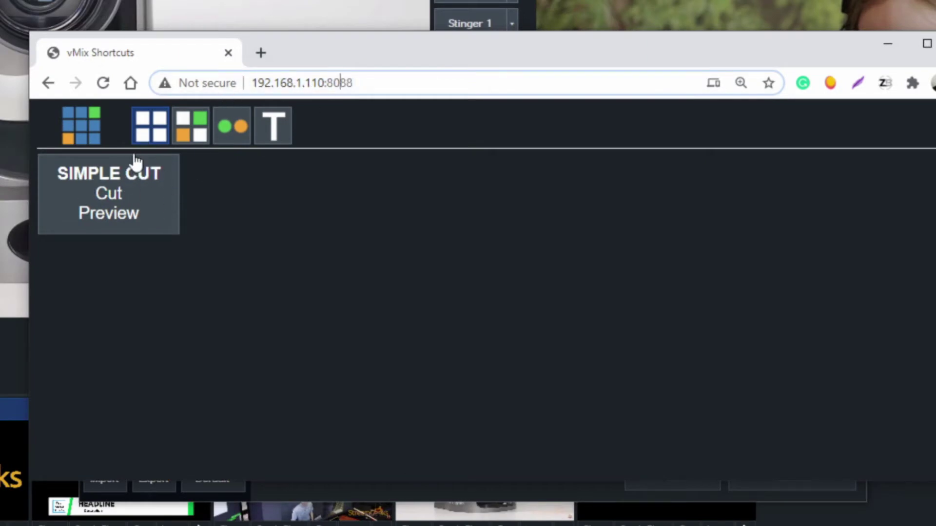
Fire the SIMPLE CUT tile repeatedly from the web controller, cutting the output between shots
click(130, 172)
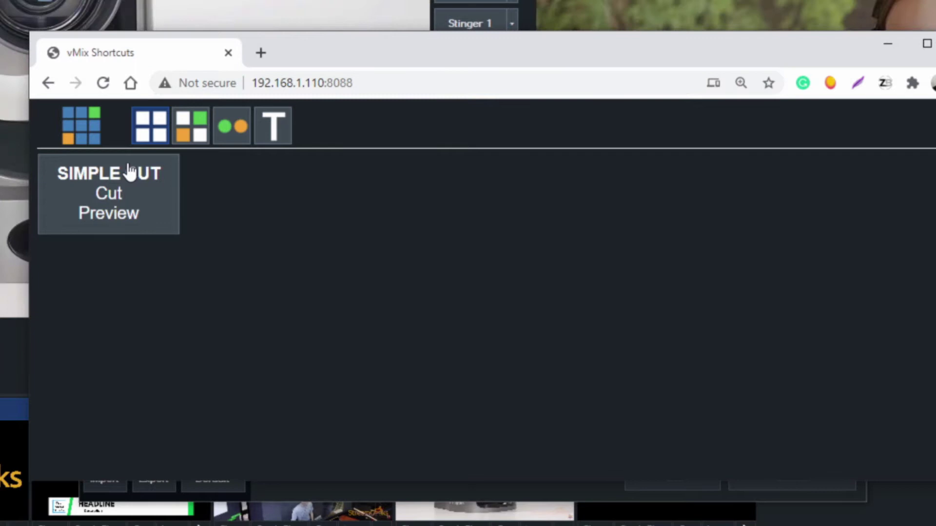
click(130, 171)
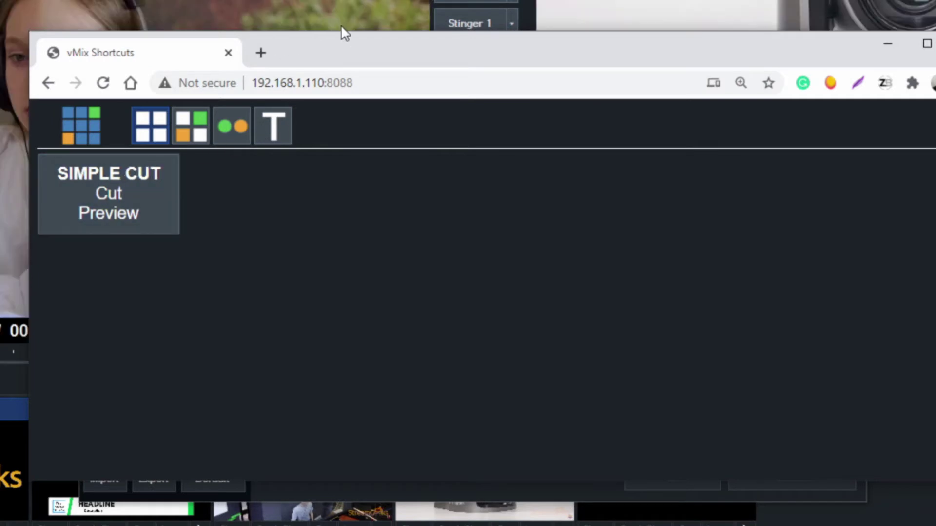
drag(341, 31, 331, 165)
click(150, 317)
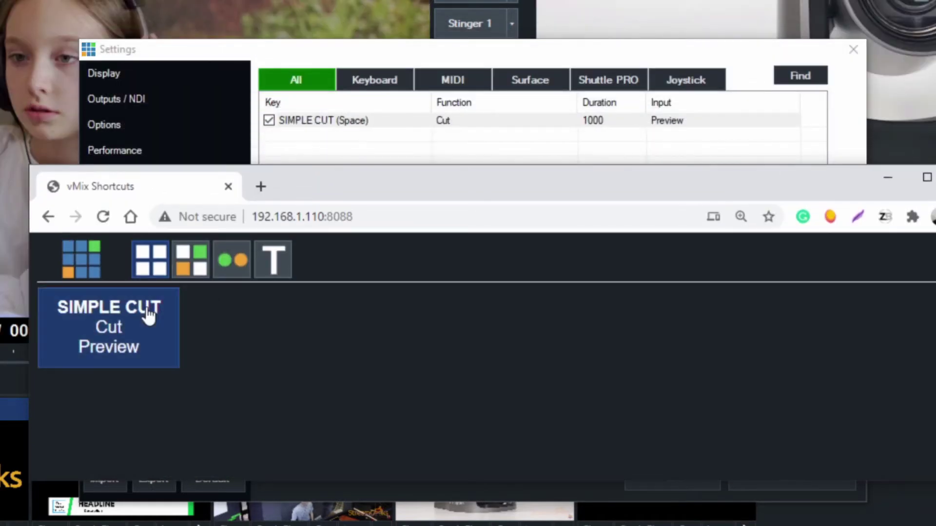
click(148, 316)
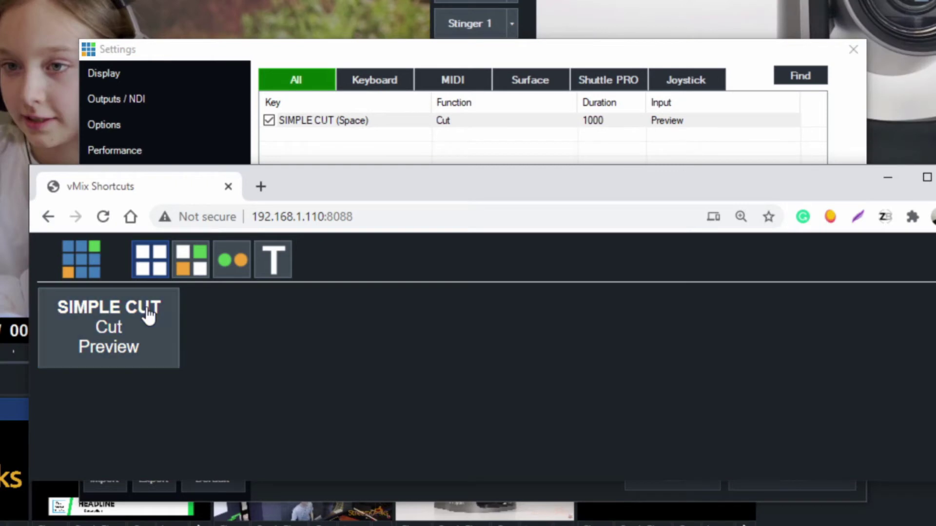
click(149, 316)
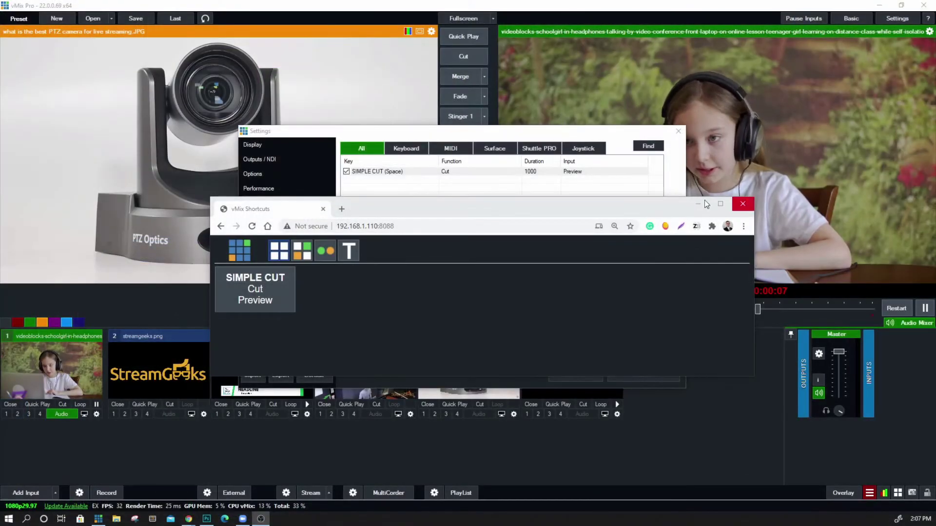
Close the browser and Settings, test the Space cut, and open then close the shortcuts panel
click(698, 203)
click(678, 131)
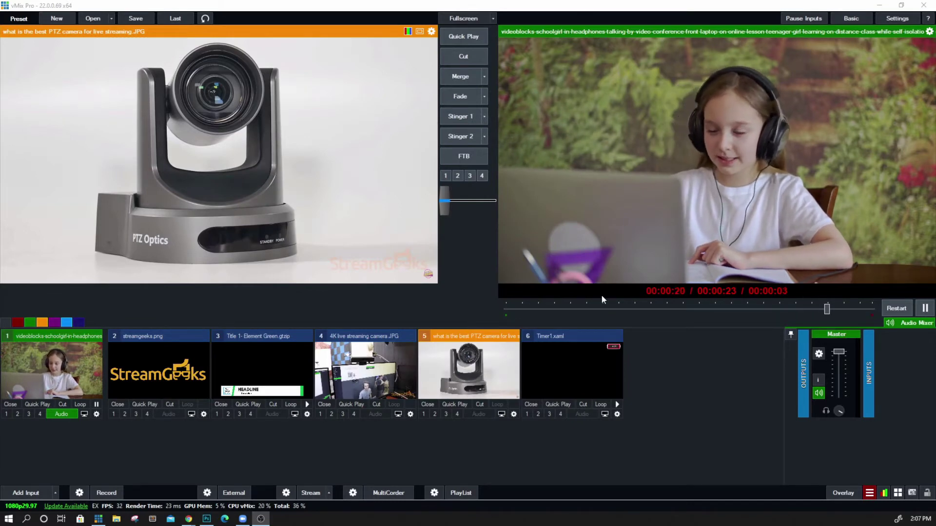
key(space)
key(space)
key(space)
key(space)
key(space)
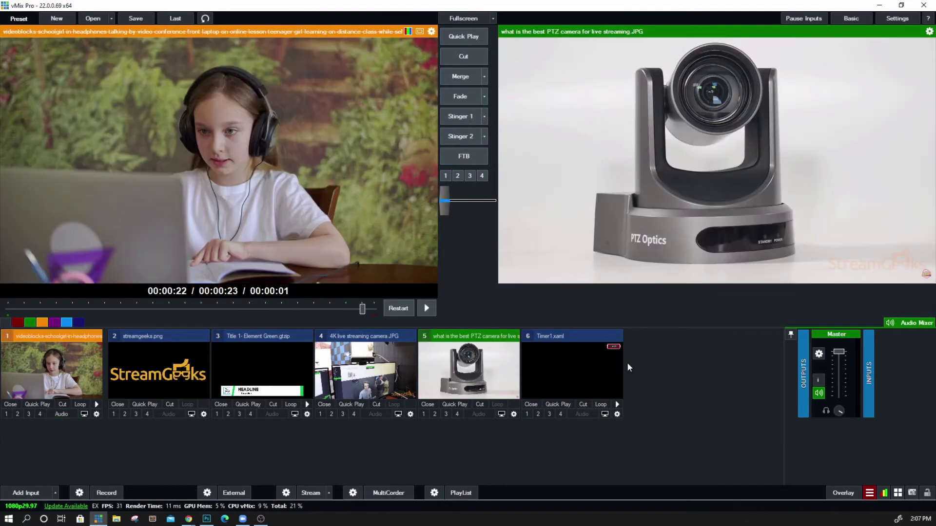
click(897, 493)
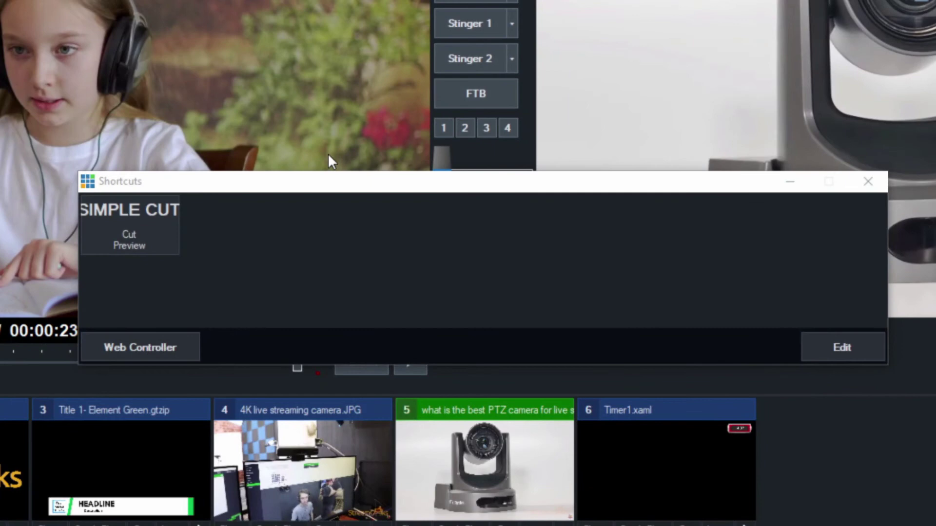
click(821, 347)
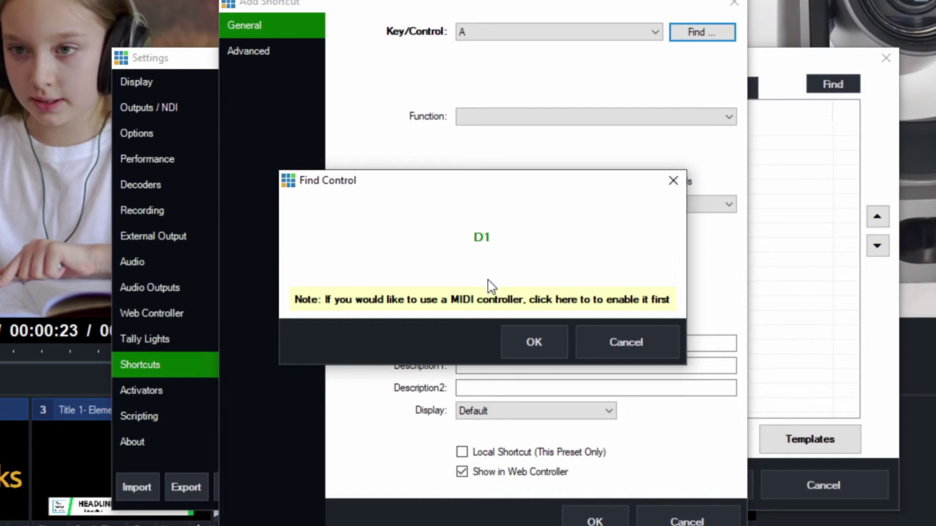
Confirm D1 as the key and assign the OverlayInput1 function
click(534, 355)
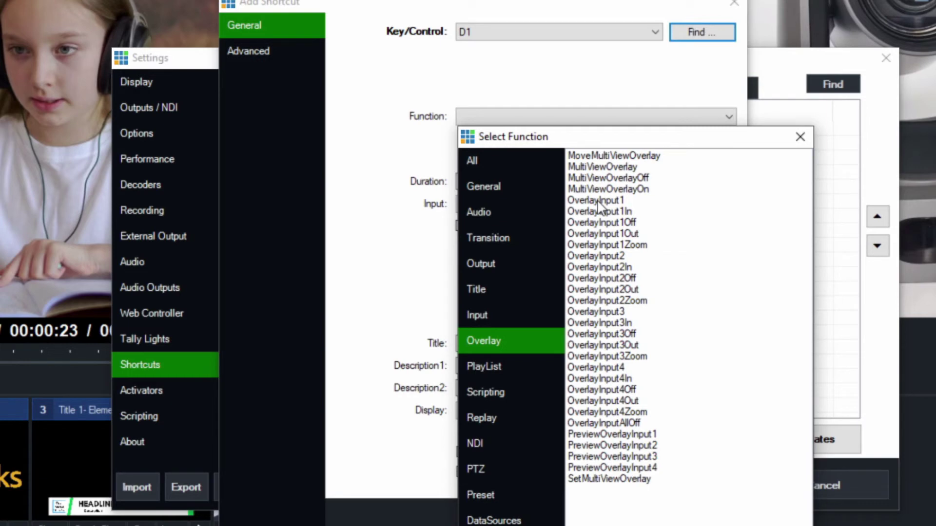
click(598, 200)
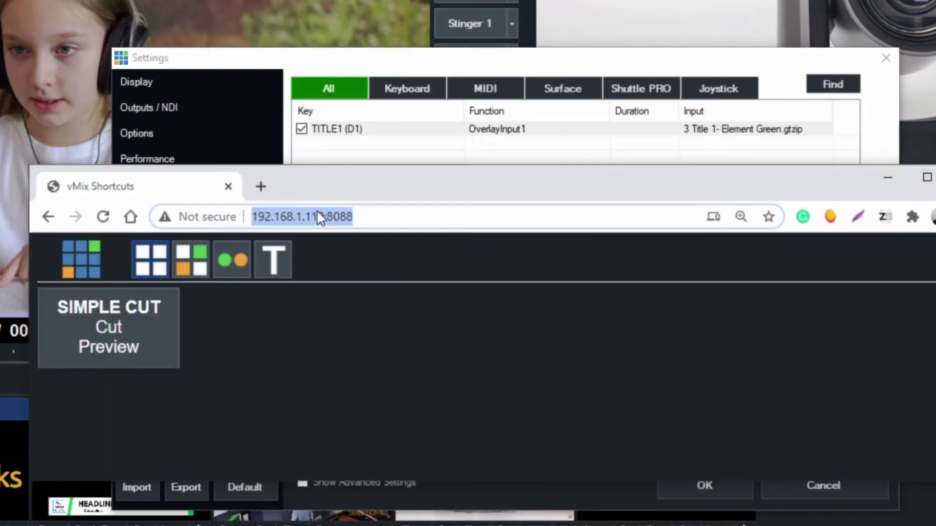
Reload the web controller page so the TITLE1 tile appears
key(Return)
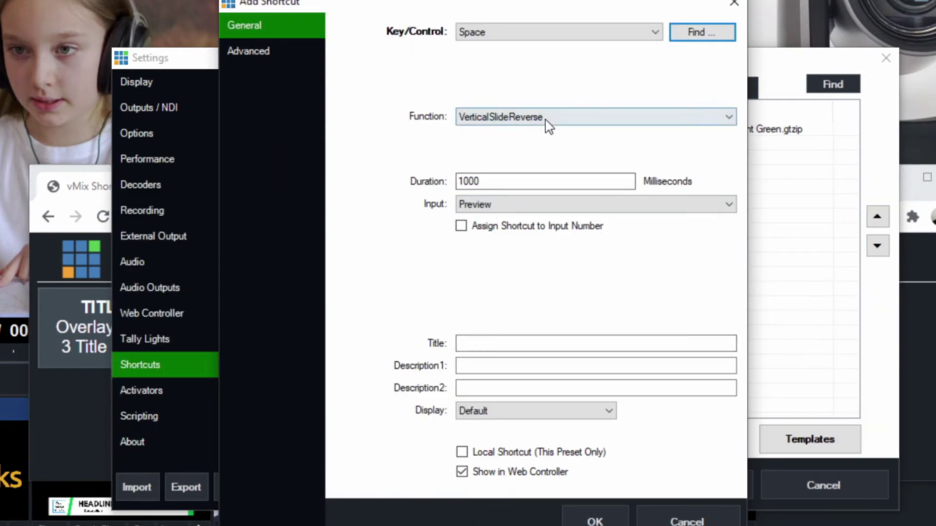
Open the Function list for the new D1 shortcut
click(547, 119)
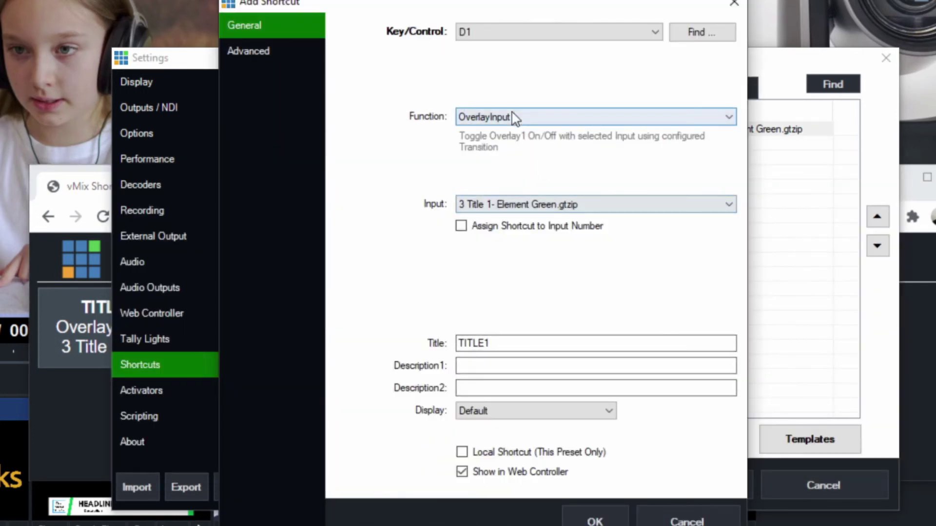
Complete the function as OverlayInput1 and browse the Input list for the 3 Title 1- Element Green.gtzip title
text(1)
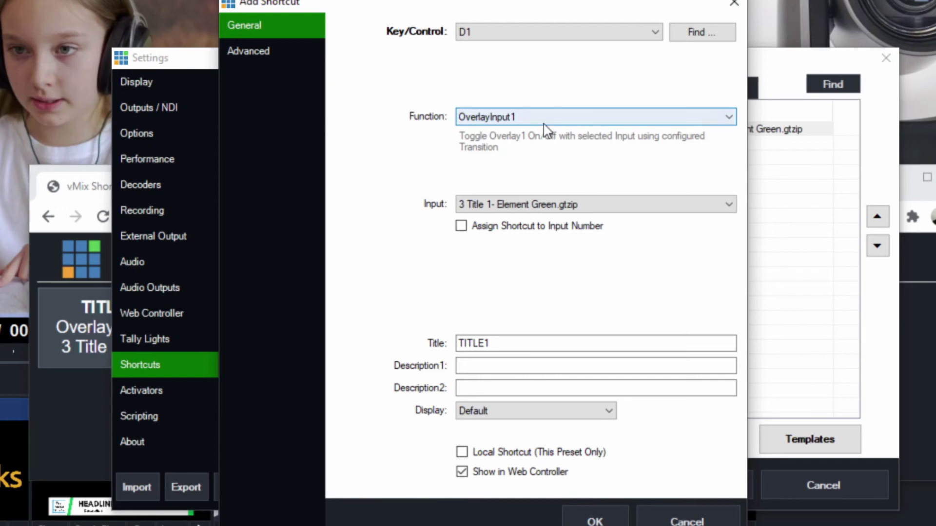
click(556, 205)
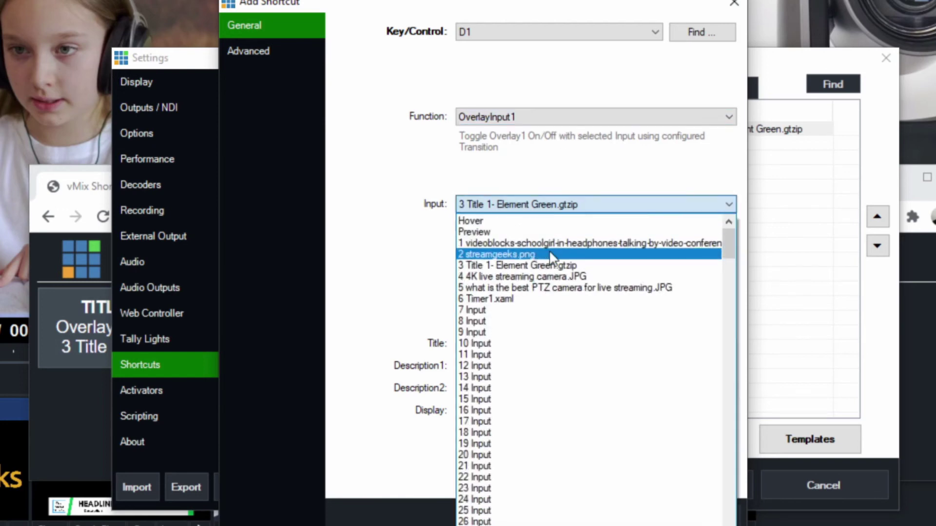
scroll(549, 250, up, 1)
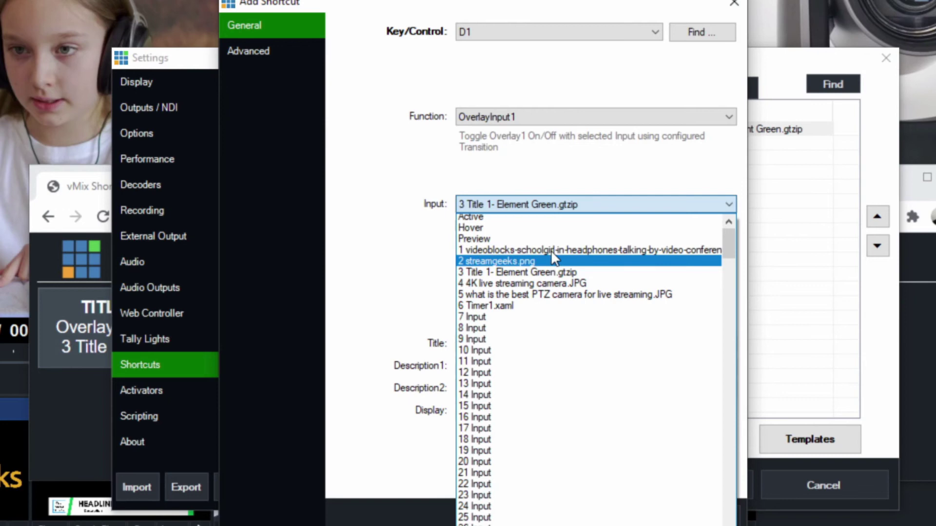
scroll(552, 249, up, 1)
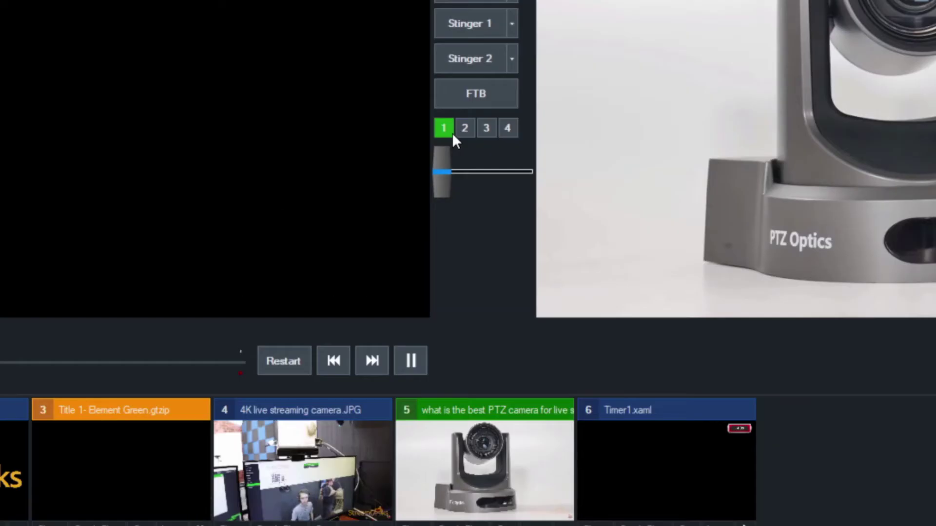
Put the PTZ camera input into preview from the main window
click(506, 453)
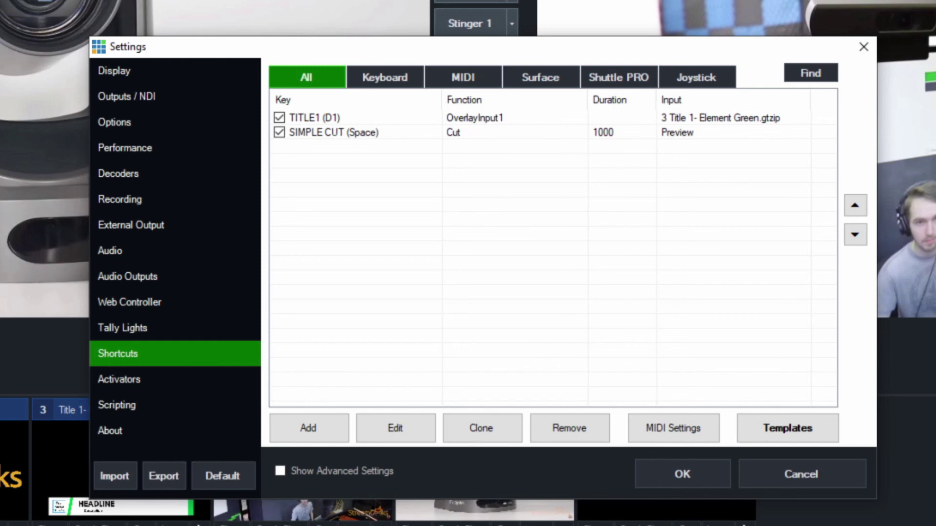
Start a new shortcut from Settings > Shortcuts, opening the Find Control key-capture prompt
click(308, 428)
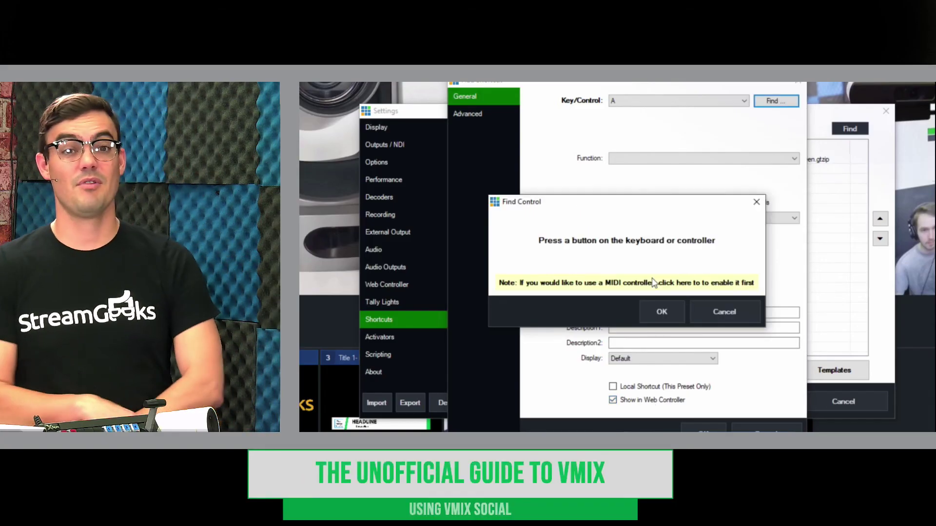
Dismiss the Find Control prompt, leaving the new shortcut on key A with no function
click(661, 311)
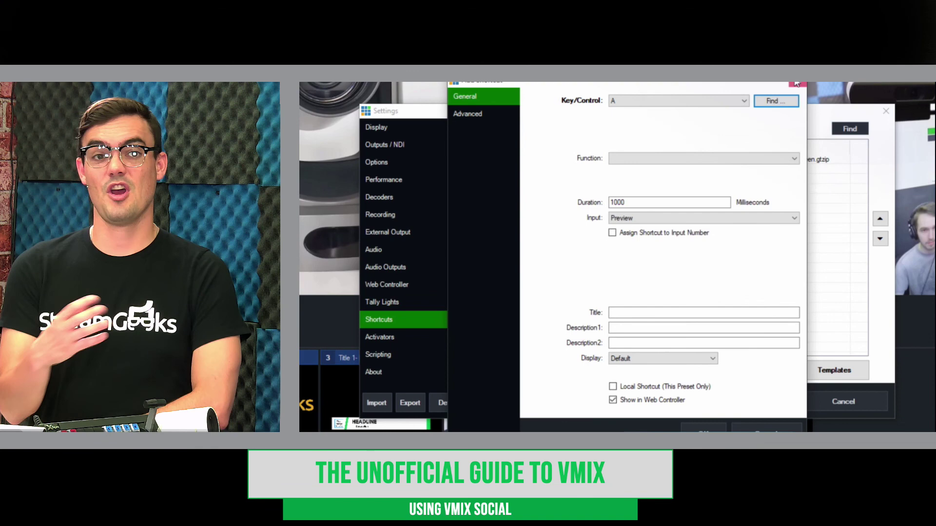